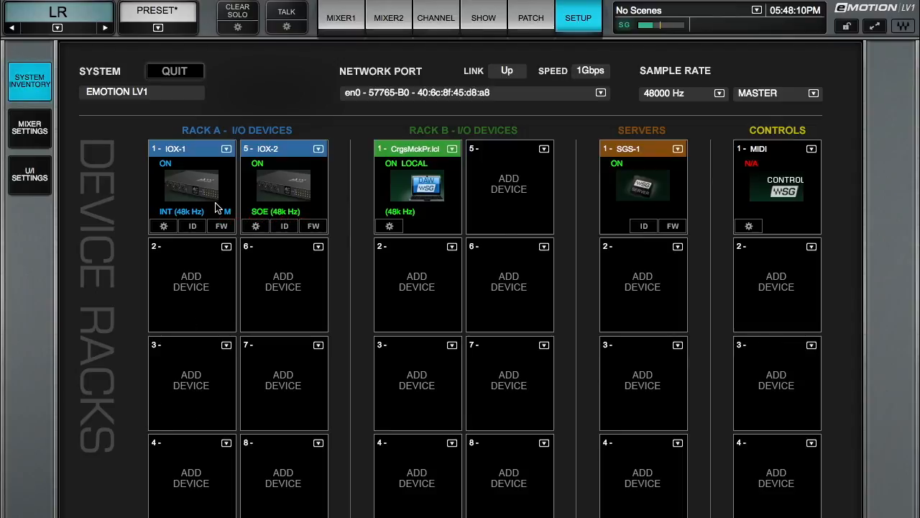
# Step: Check which devices are available for the IOX-1, IOX-2 and local computer slots in I/O racks A and B
pyautogui.click(227, 149)
pyautogui.moveTo(360, 159)
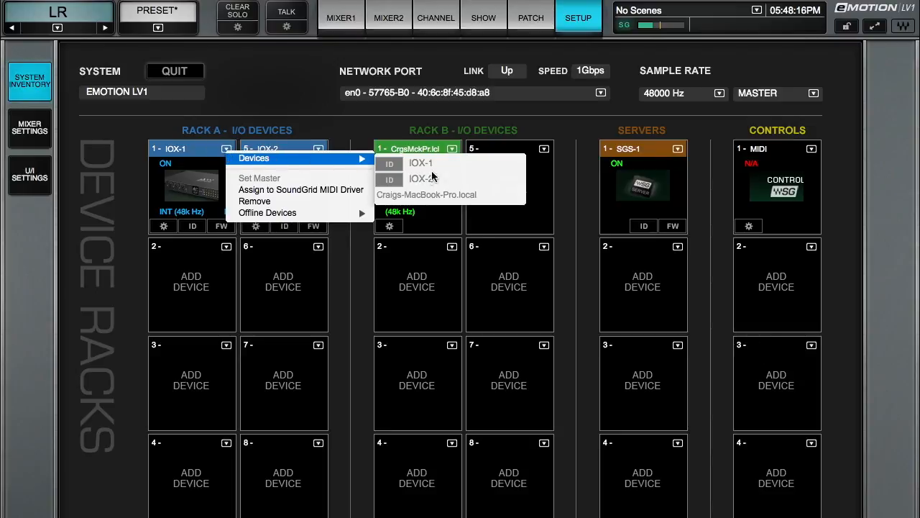
pyautogui.click(284, 116)
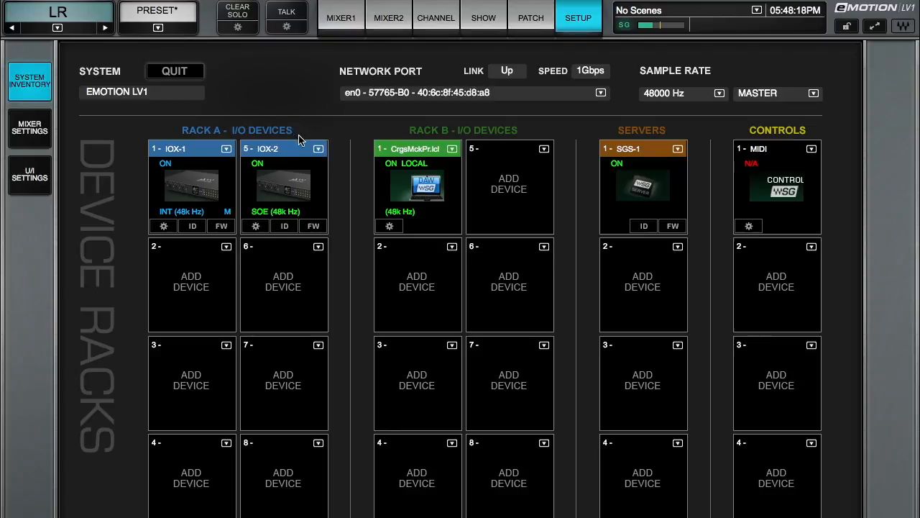
pyautogui.click(319, 149)
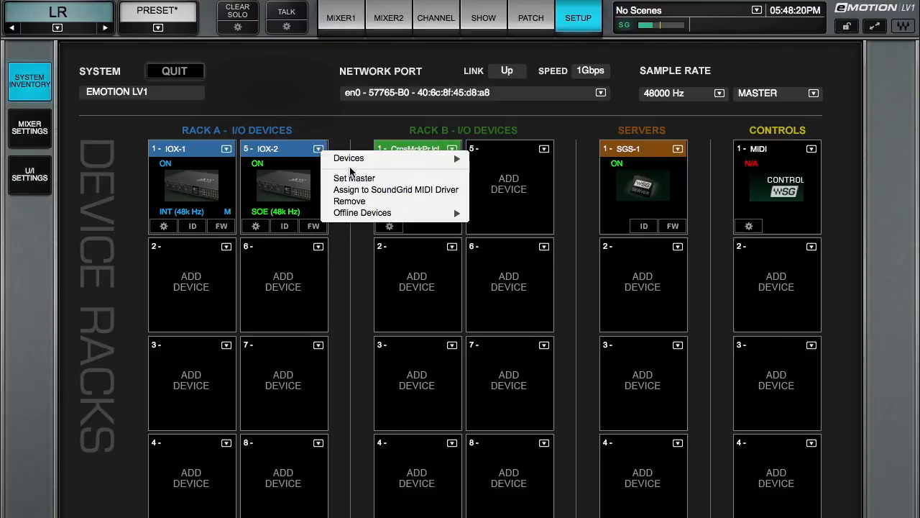
pyautogui.moveTo(434, 170)
pyautogui.click(316, 112)
pyautogui.click(453, 149)
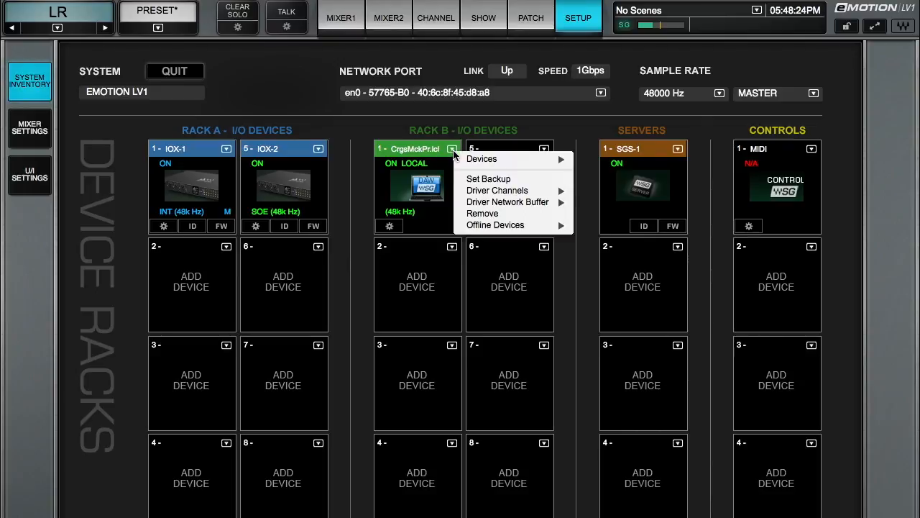
pyautogui.moveTo(523, 159)
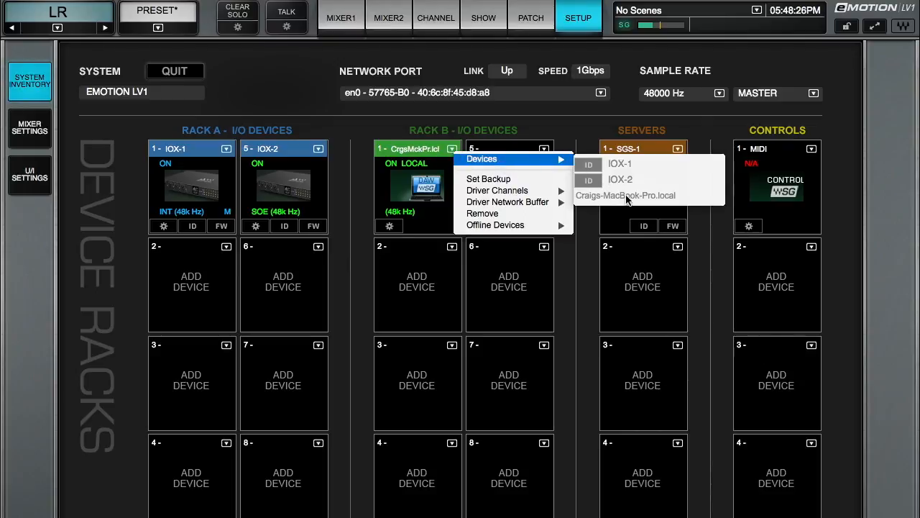
pyautogui.click(372, 110)
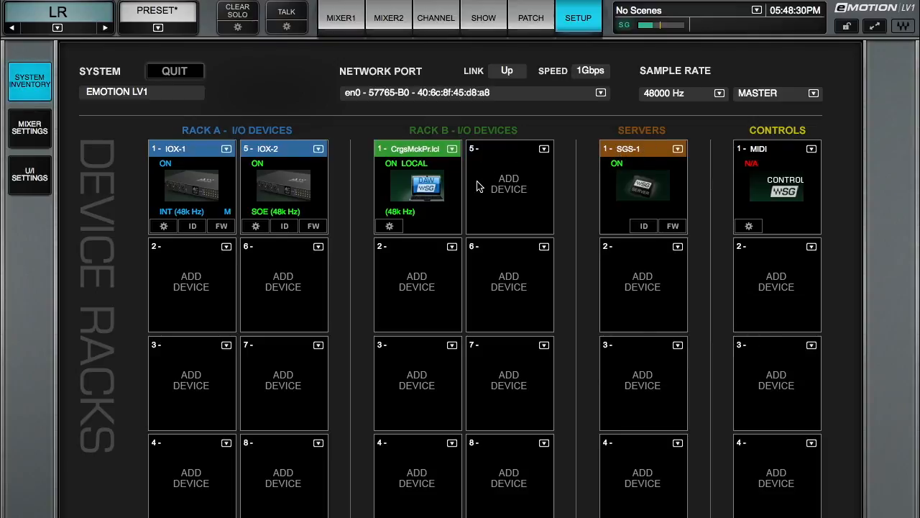
# Step: Check the available devices for the SGS-1 server slot and the MIDI control slot
pyautogui.click(678, 151)
pyautogui.moveTo(784, 158)
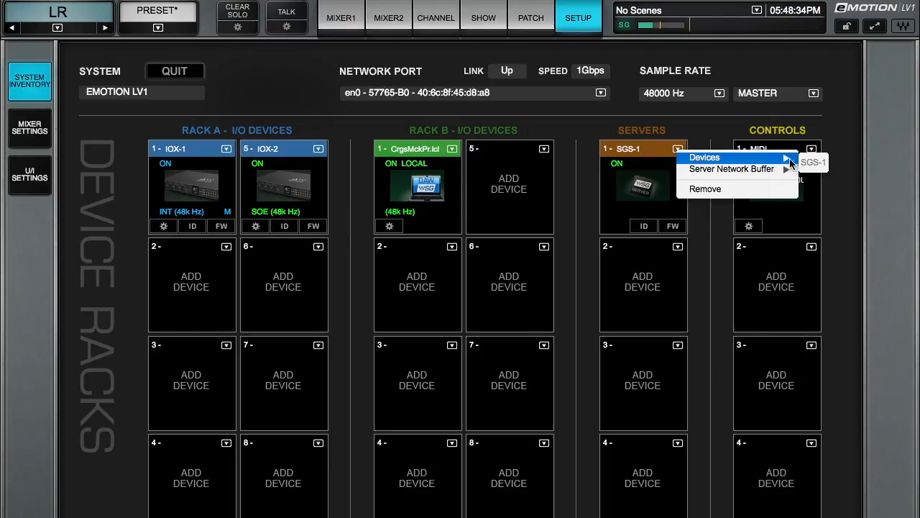
pyautogui.click(812, 163)
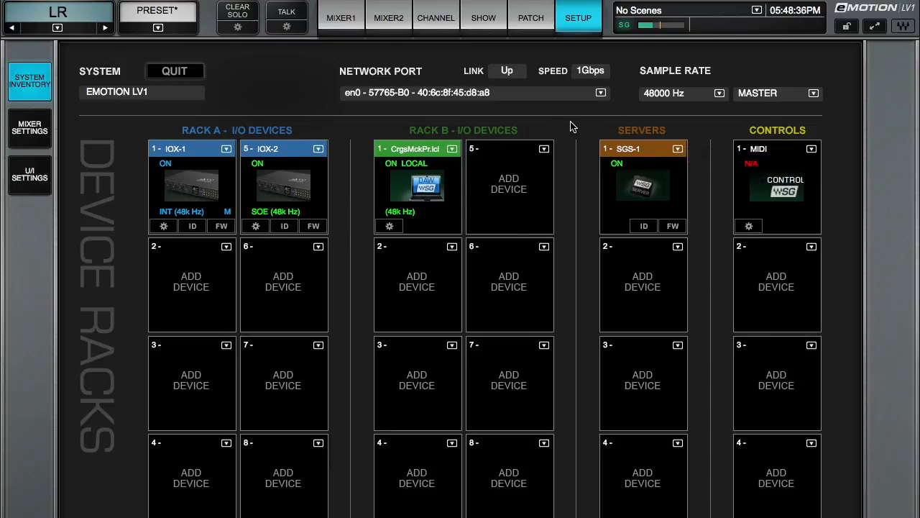
pyautogui.click(812, 150)
pyautogui.moveTo(843, 160)
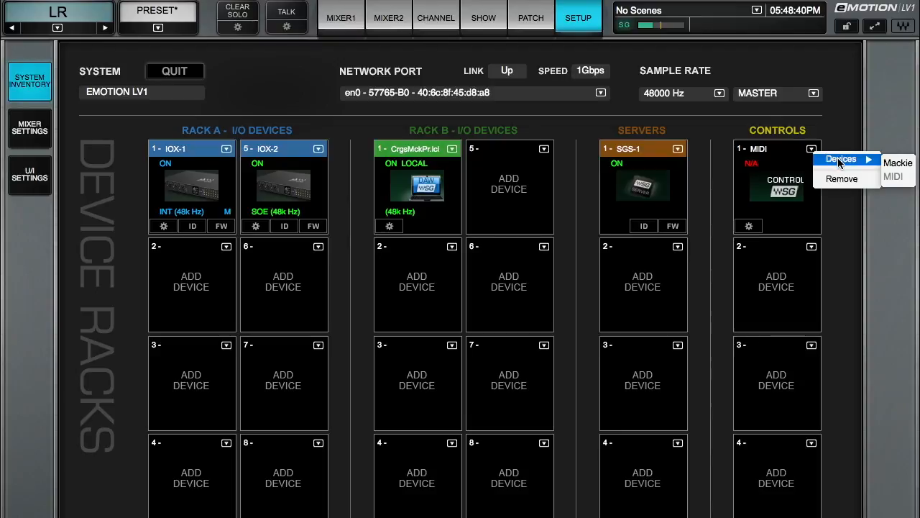
pyautogui.click(852, 120)
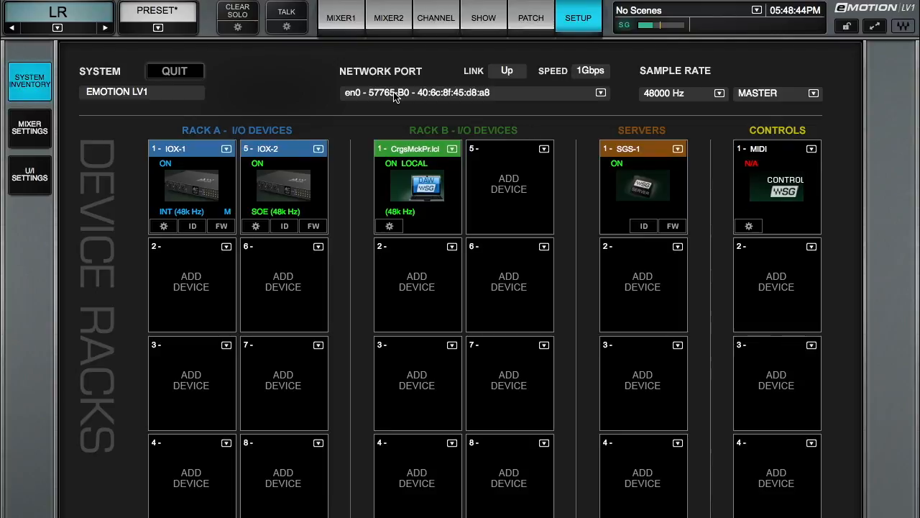
# Step: In the mixer settings, choose the 64 channel mixer and re-enable the password lock by entering a lock password
pyautogui.click(30, 134)
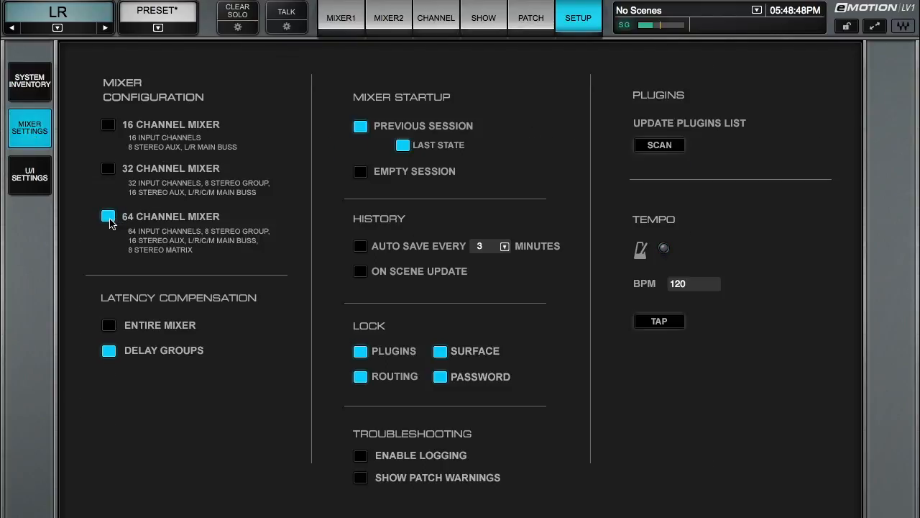
pyautogui.click(109, 218)
pyautogui.click(440, 376)
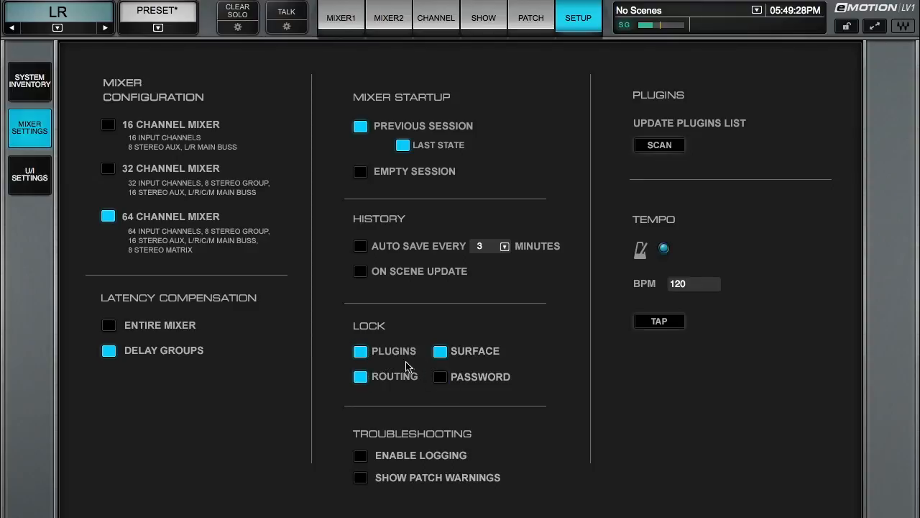
pyautogui.click(441, 377)
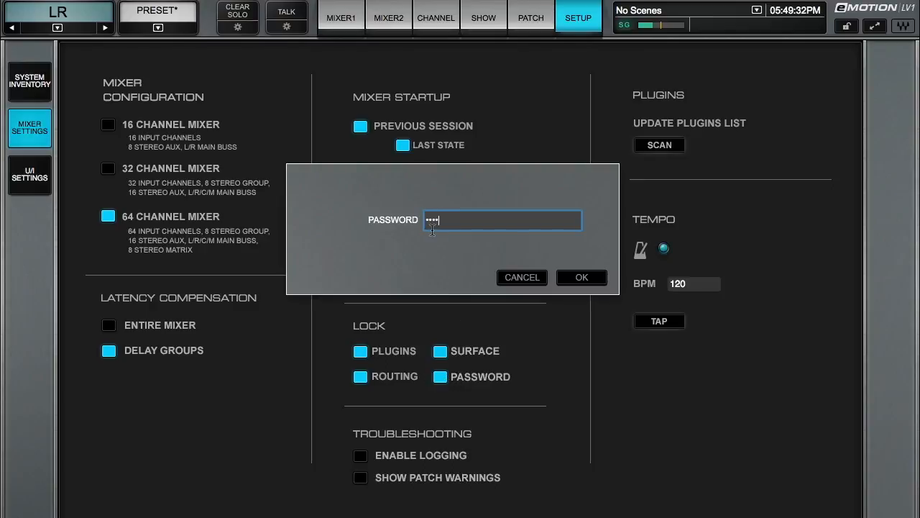
pyautogui.press('Return')
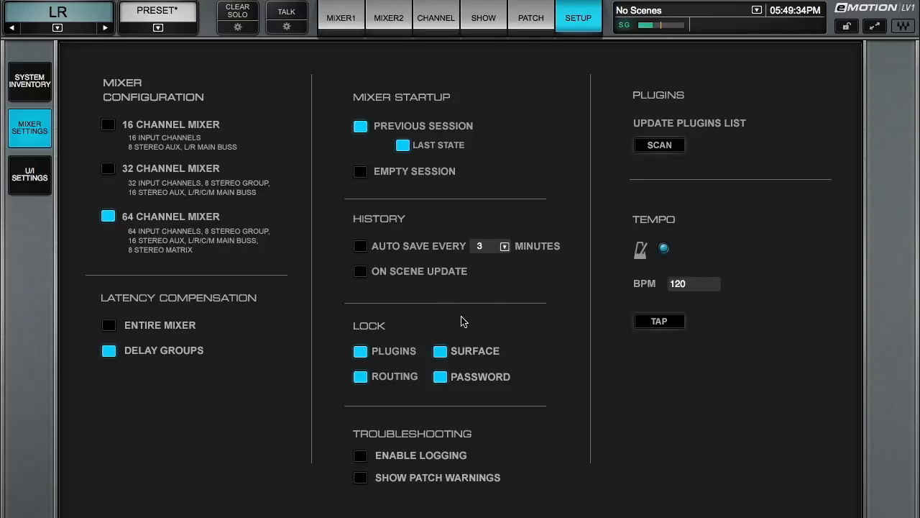
# Step: Lock the mixer software and control surfaces, and unlock them by entering the lock password
pyautogui.click(847, 27)
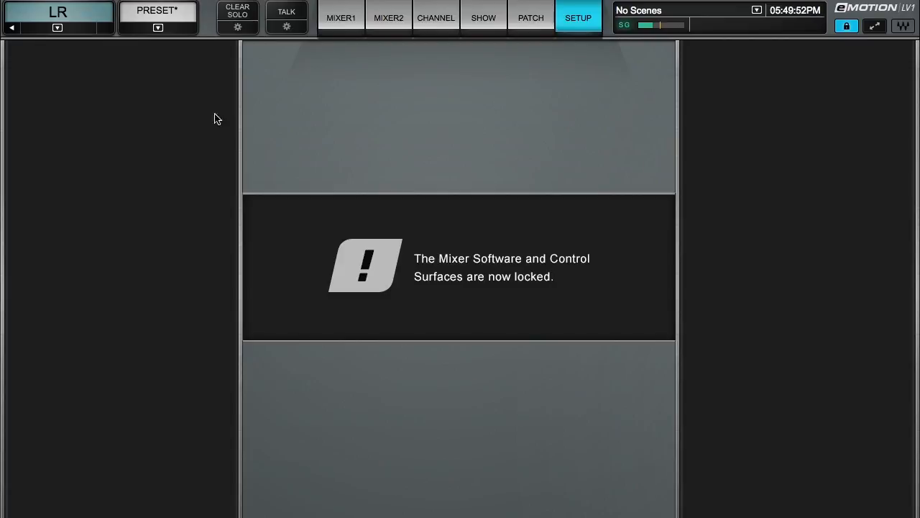
pyautogui.click(847, 26)
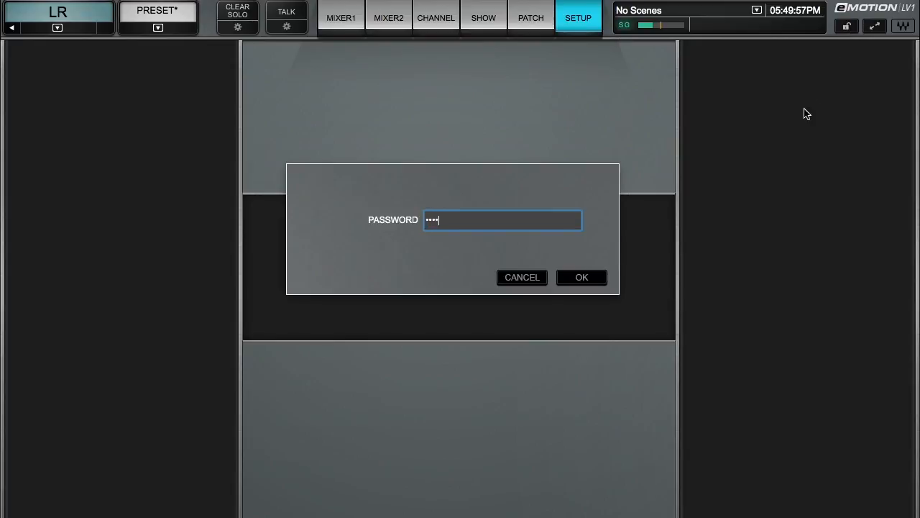
pyautogui.press('Return')
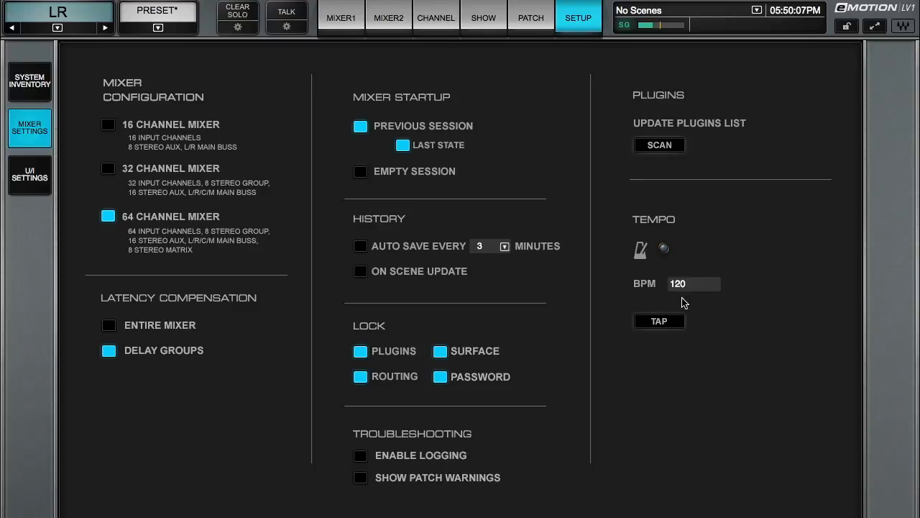
# Step: In the U/I settings, look through the clip threshold and clip hold options
pyautogui.click(31, 180)
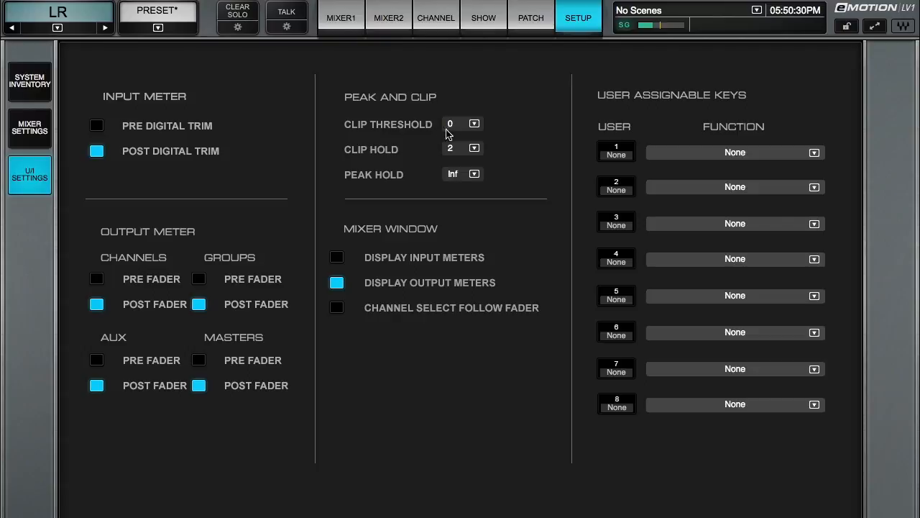
pyautogui.click(474, 127)
pyautogui.click(505, 94)
pyautogui.click(475, 150)
pyautogui.click(522, 119)
# Step: View the user keys in the first mixer window and assign MuteChannel: Channel 3 to user key 1
pyautogui.click(333, 19)
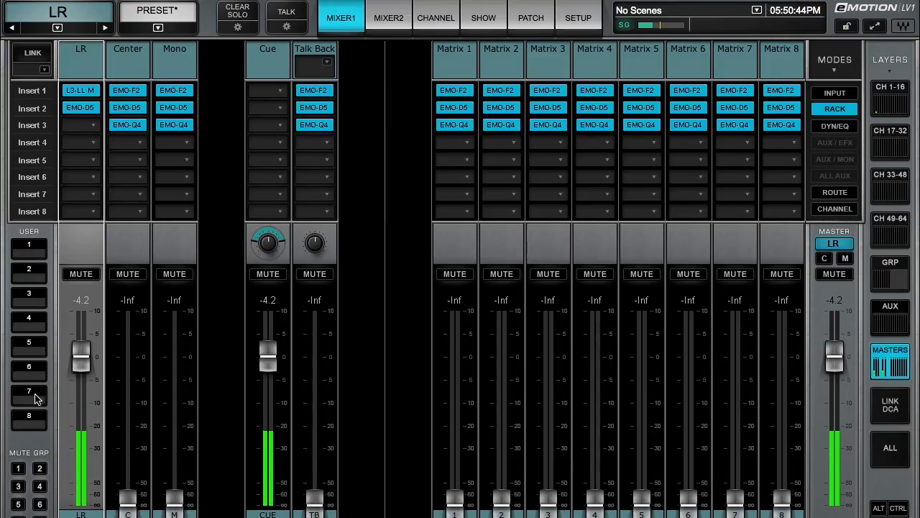
pyautogui.click(578, 17)
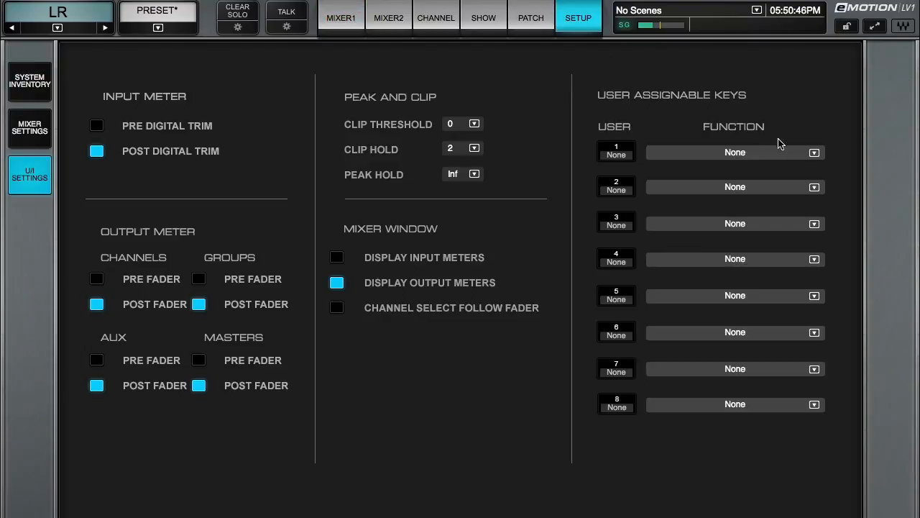
pyautogui.click(815, 154)
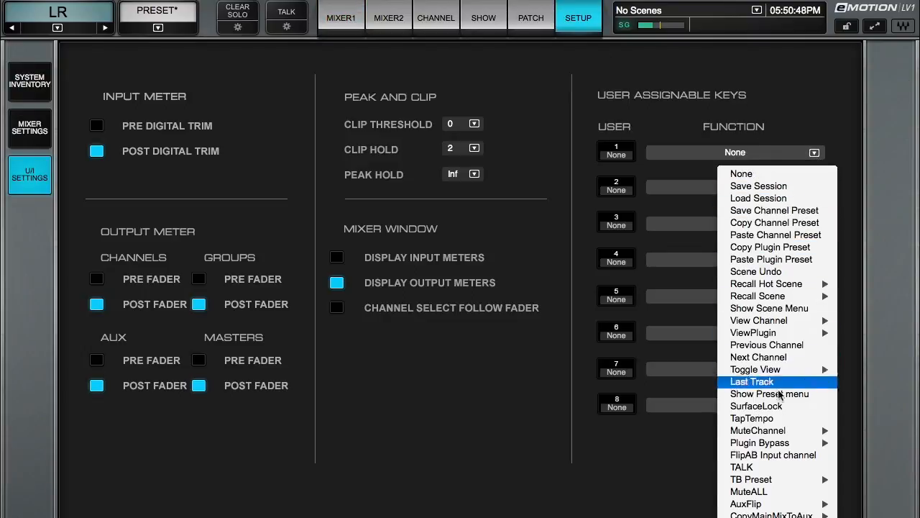
pyautogui.moveTo(778, 441)
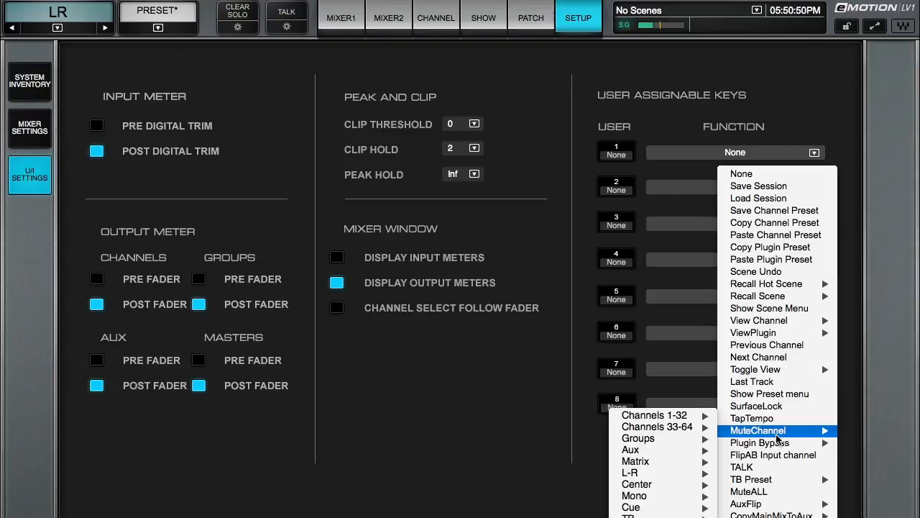
pyautogui.moveTo(694, 422)
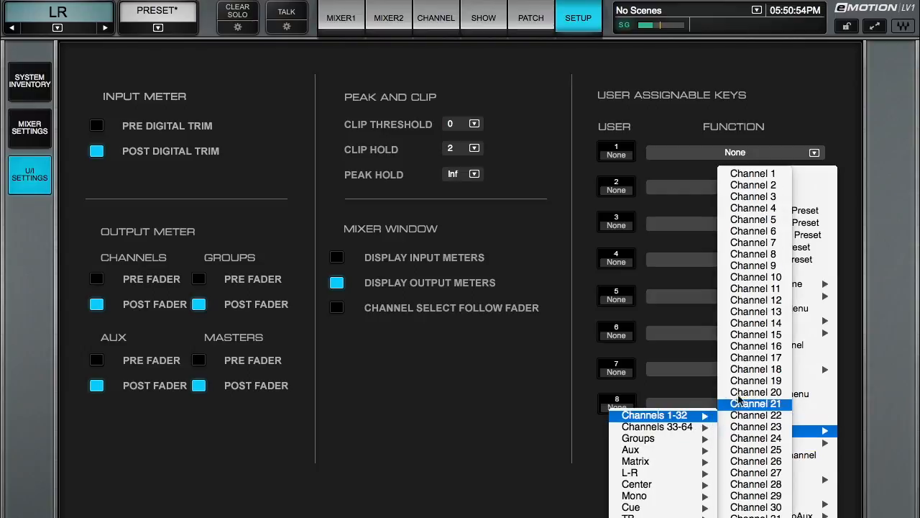
pyautogui.click(768, 198)
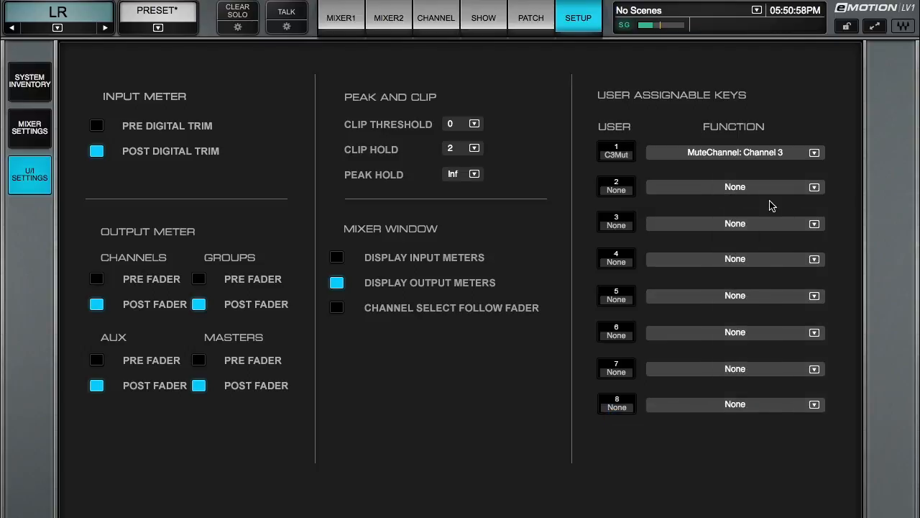
# Step: Show channels 1-16 in the first mixer window and test user key 1 by muting and unmuting channel 3
pyautogui.click(342, 20)
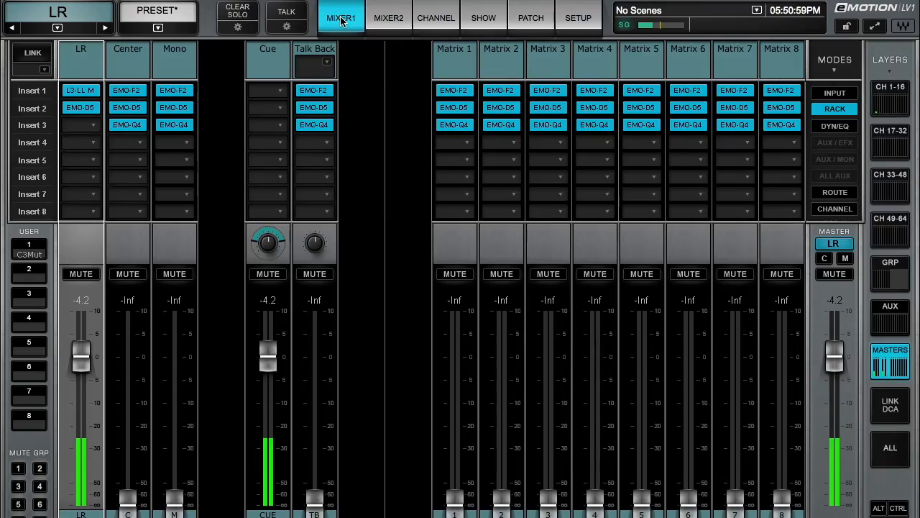
pyautogui.click(890, 105)
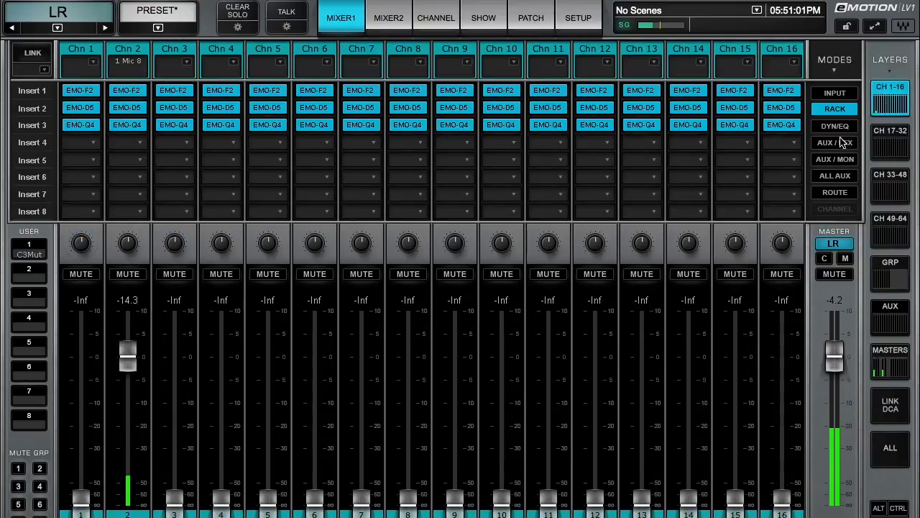
pyautogui.click(29, 262)
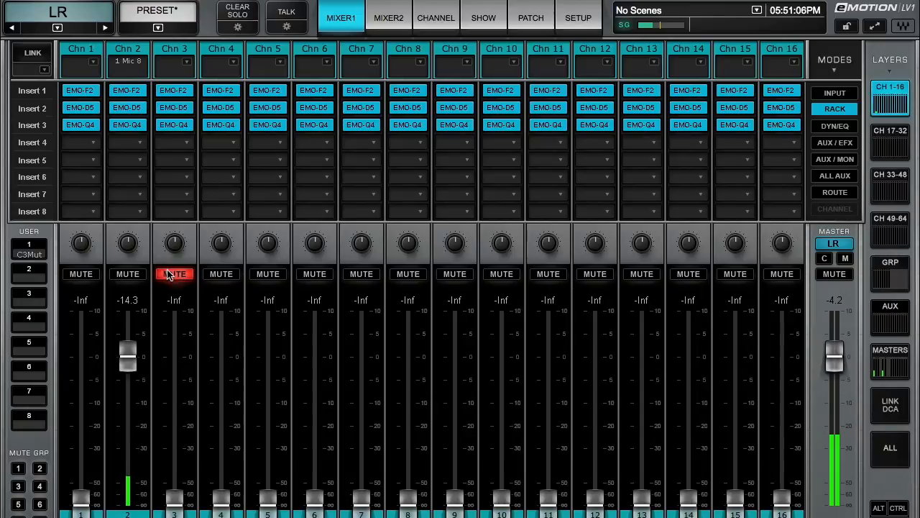
pyautogui.click(29, 259)
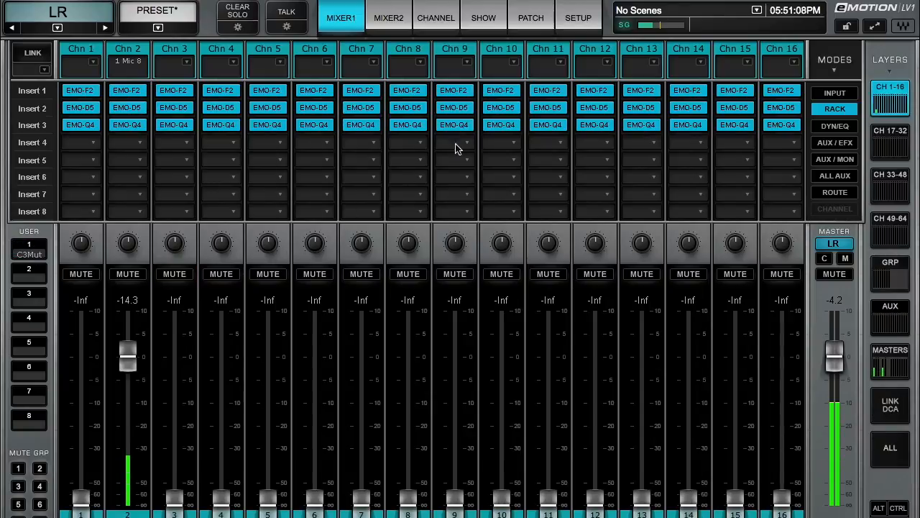
# Step: Set the function of user key 1 to None and return to the system inventory
pyautogui.click(576, 25)
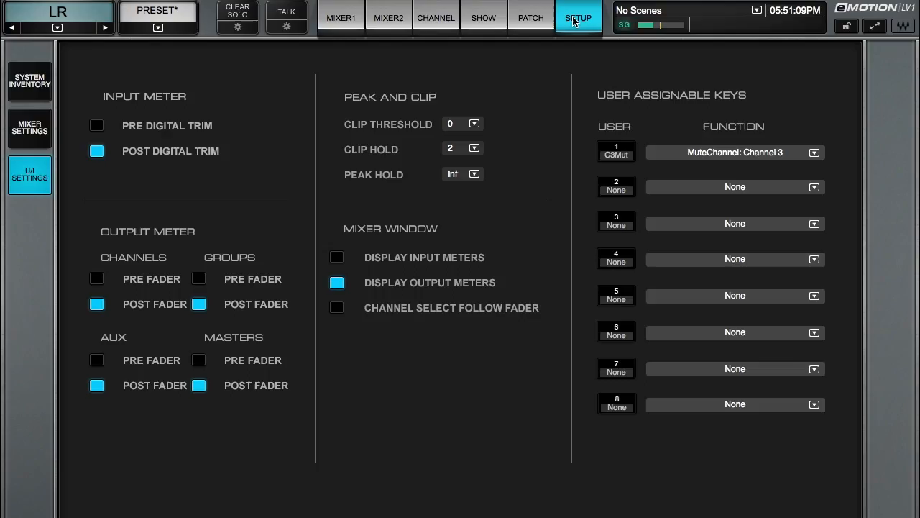
pyautogui.click(814, 153)
pyautogui.click(805, 175)
pyautogui.click(43, 87)
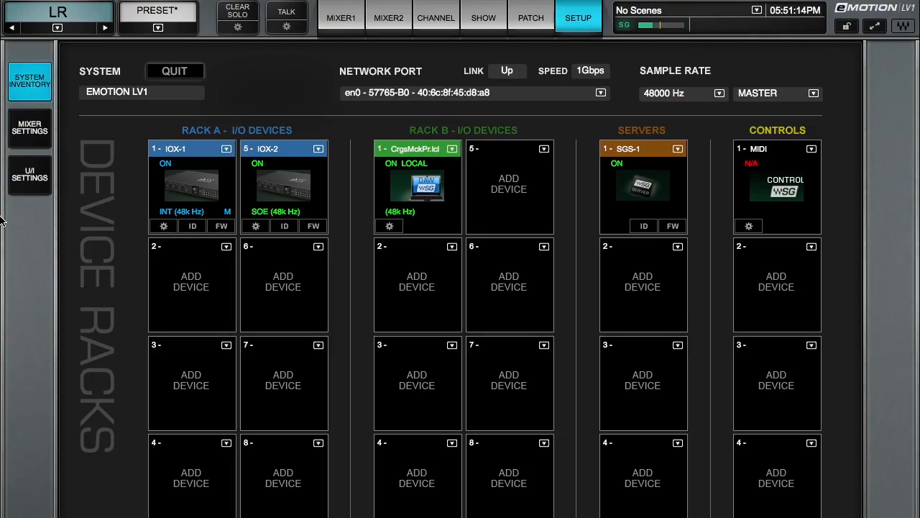